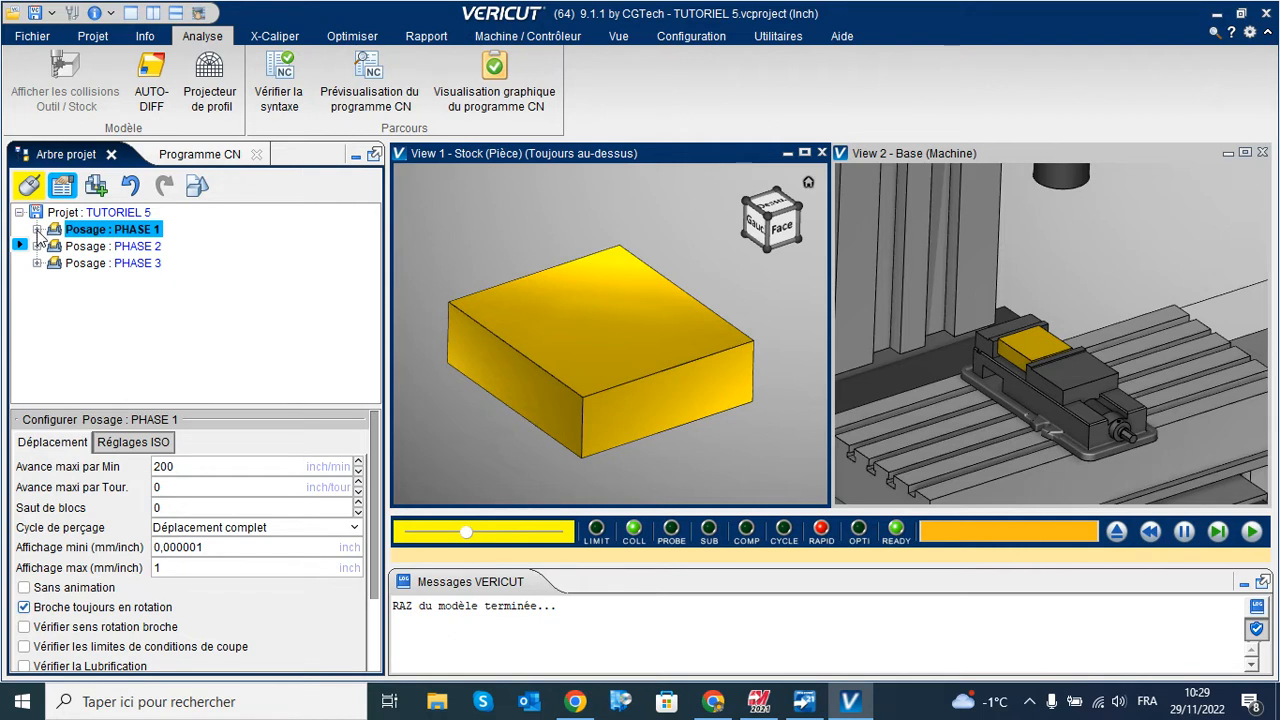
Step: Add the NC program 5001 from the Bureau folder to the PHASE 1 setup and collapse that setup
{"action": "left_click", "coordinate": [36, 229]}
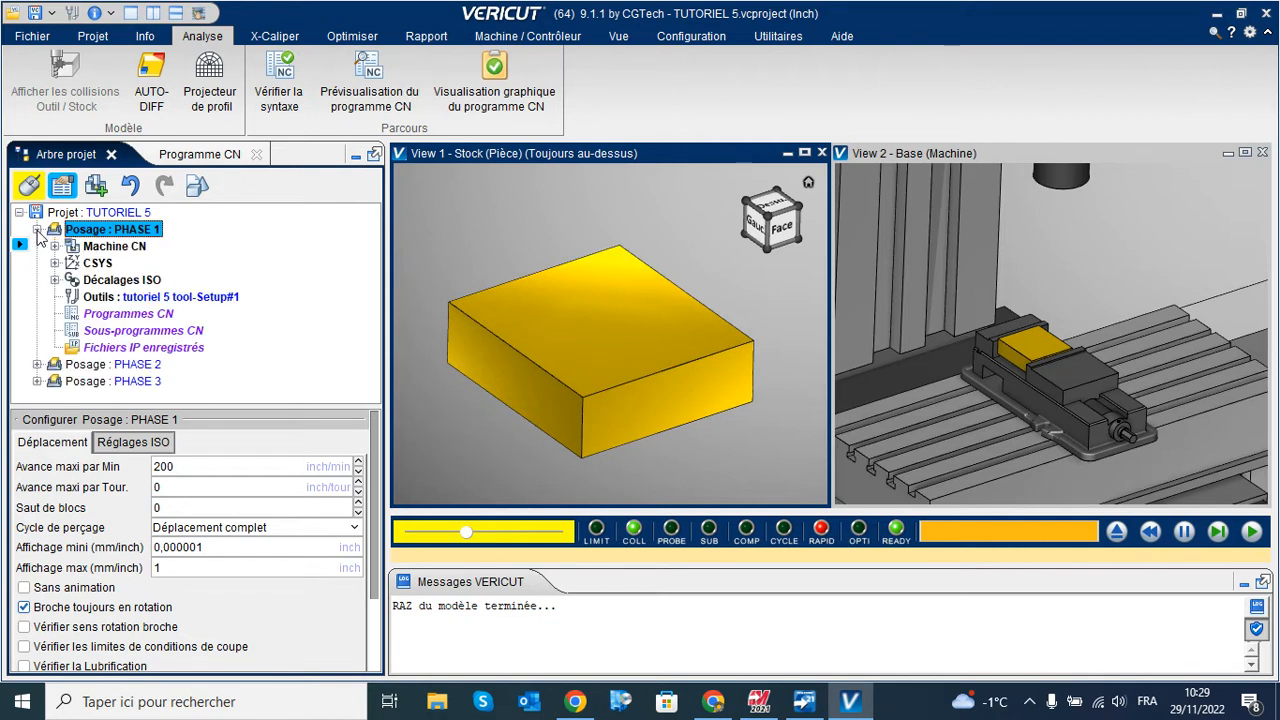
{"action": "double_click", "coordinate": [128, 316]}
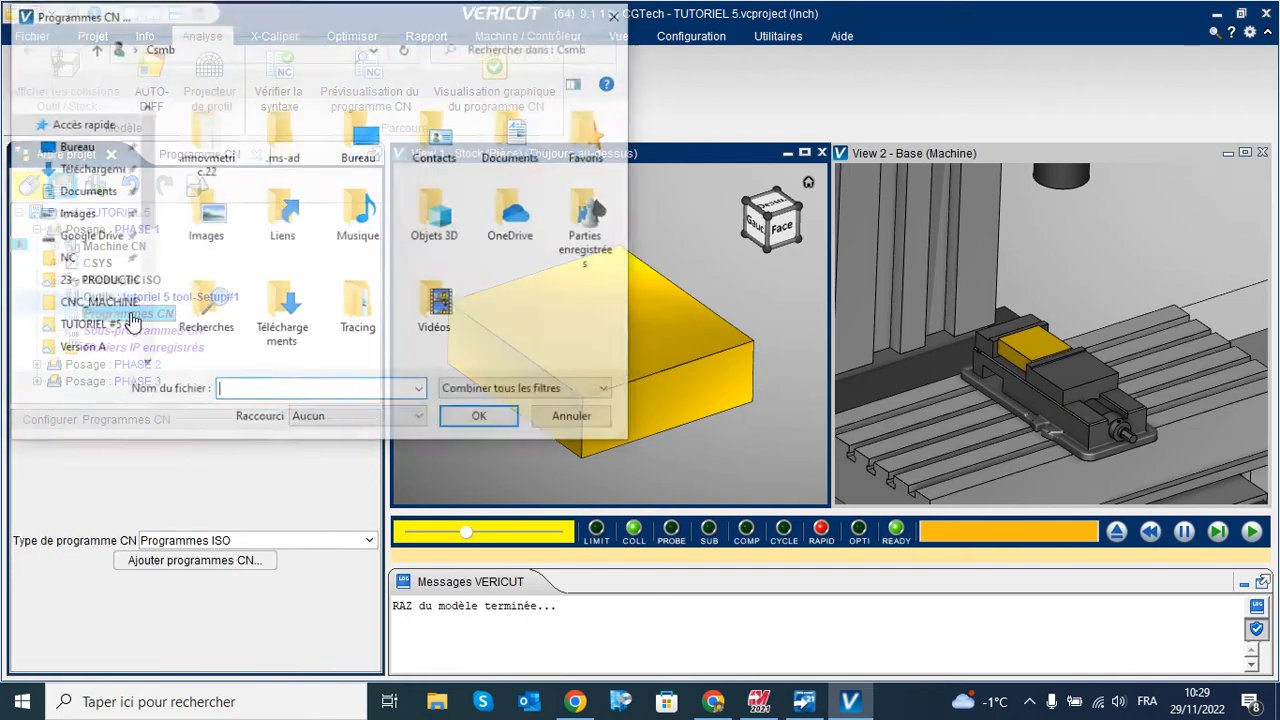
{"action": "left_click", "coordinate": [90, 150]}
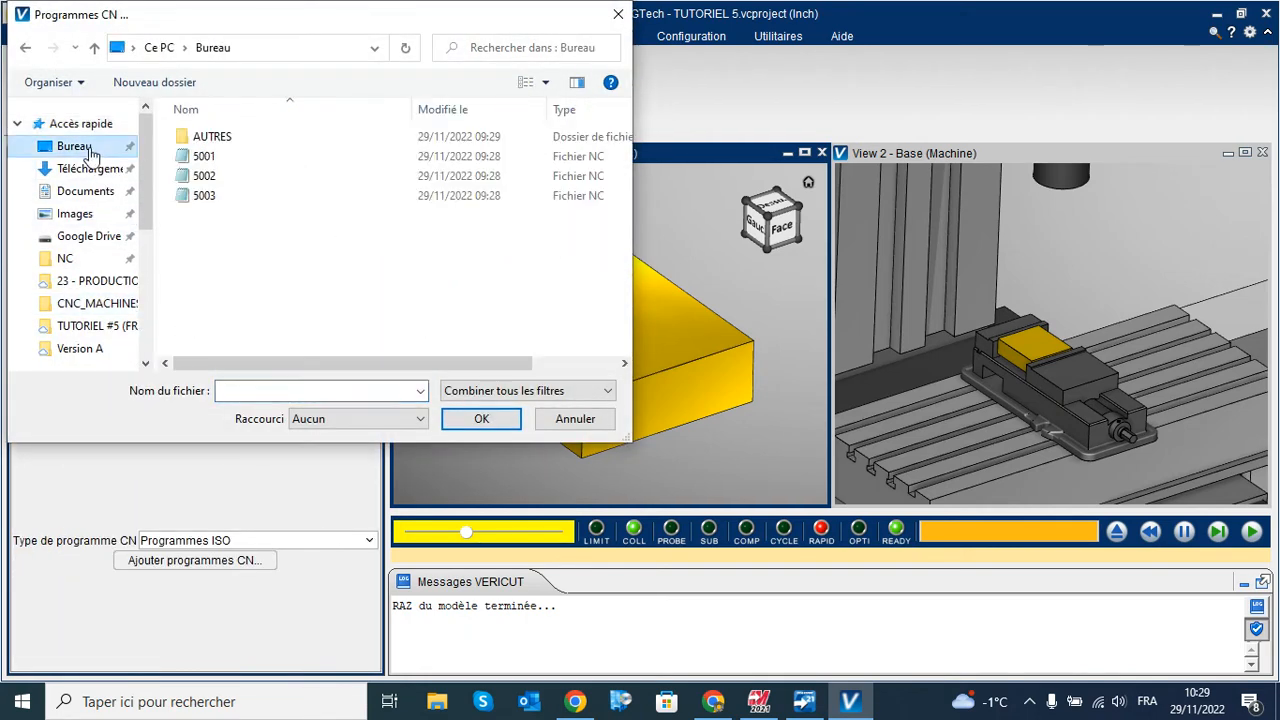
{"action": "left_click", "coordinate": [215, 160]}
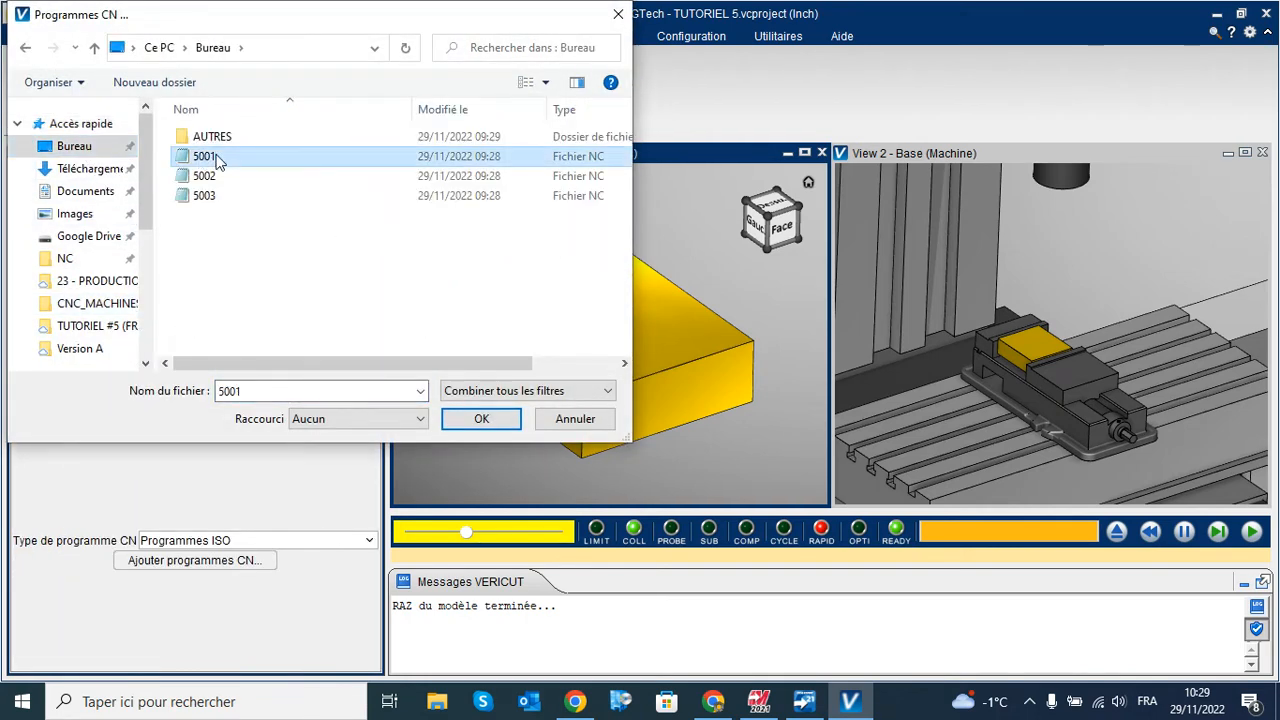
{"action": "left_click", "coordinate": [497, 424]}
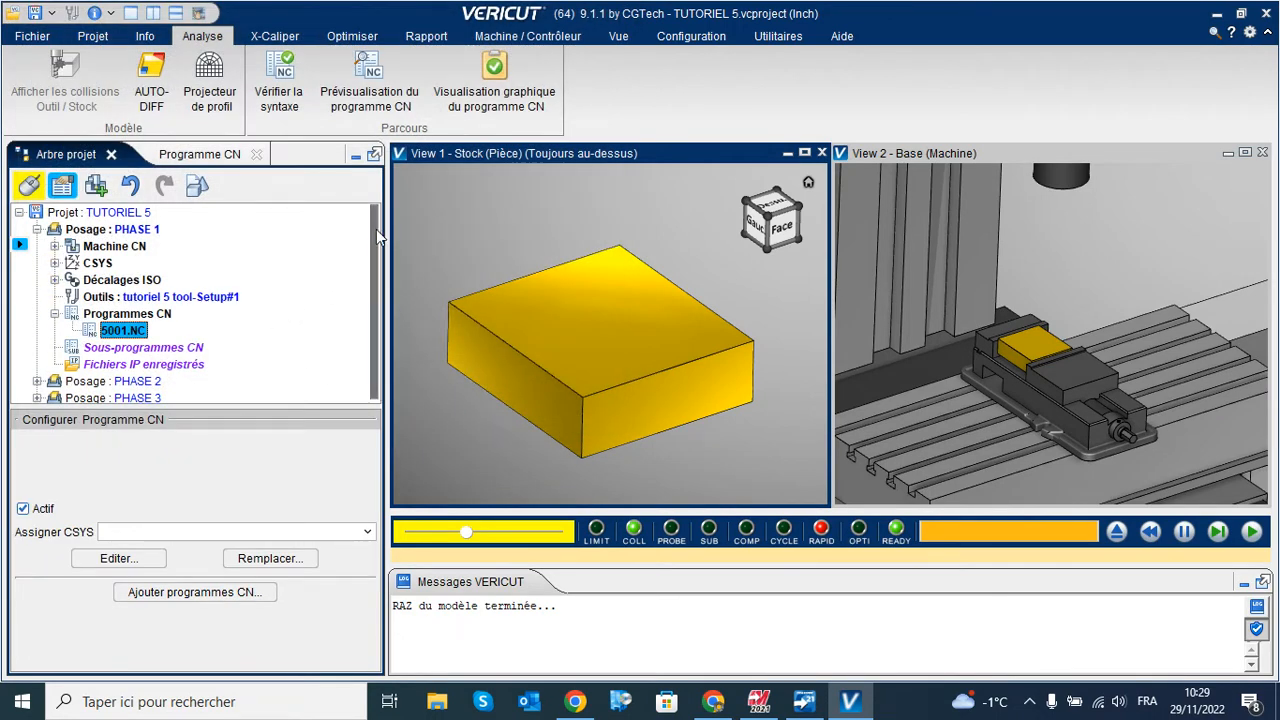
{"action": "left_click", "coordinate": [37, 230]}
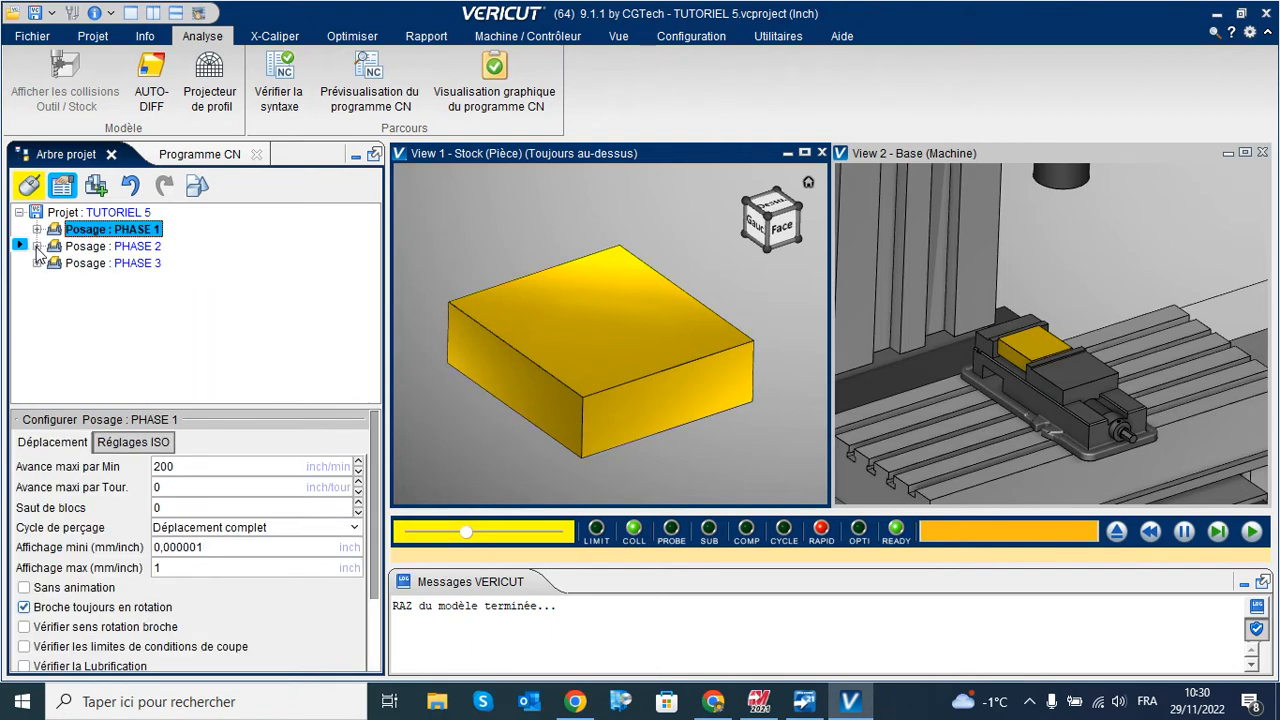
Step: Add the NC program 5002 from the Bureau folder to the PHASE 2 setup and collapse that setup
{"action": "left_click", "coordinate": [37, 246]}
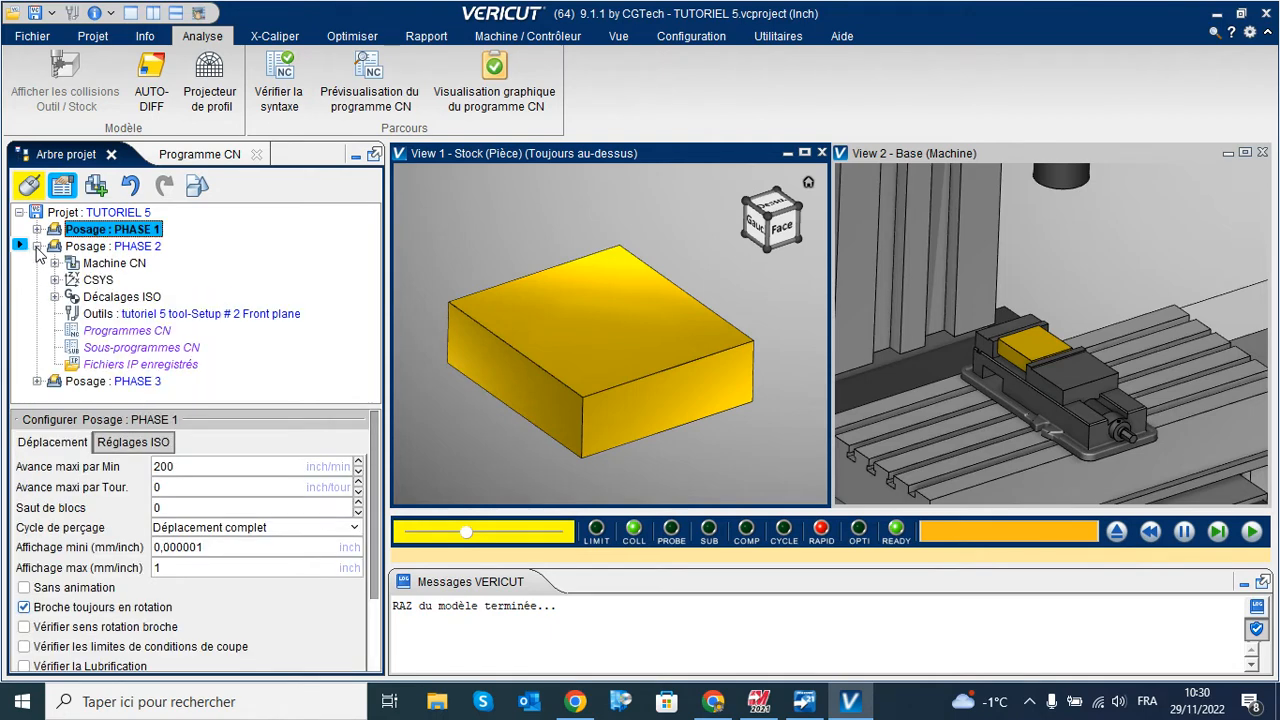
{"action": "left_click", "coordinate": [117, 336]}
{"action": "double_click", "coordinate": [150, 333]}
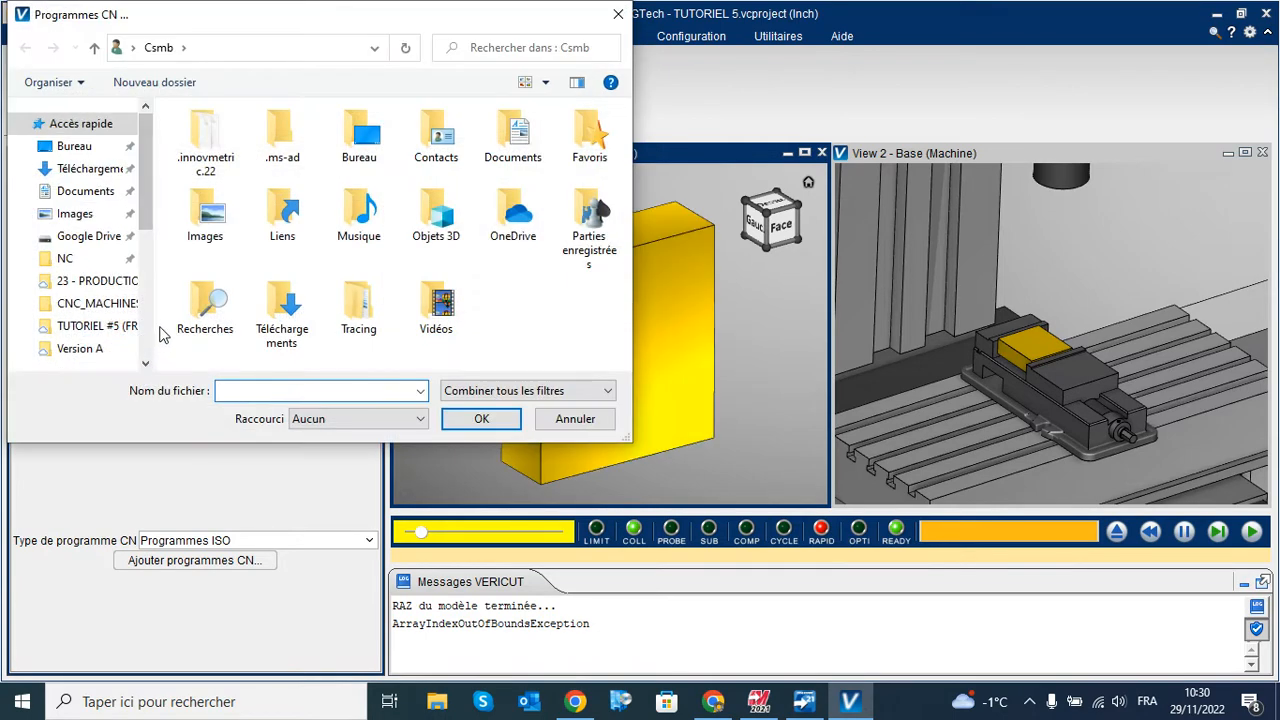
{"action": "left_click", "coordinate": [80, 150]}
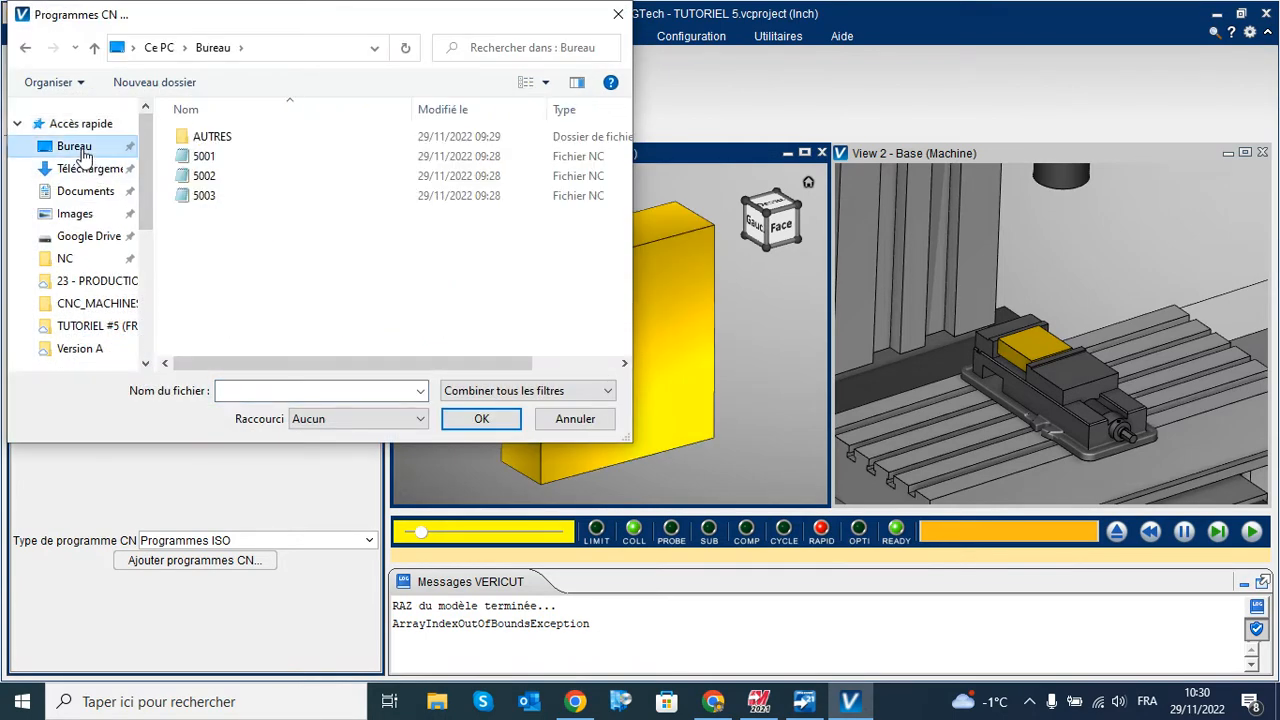
{"action": "left_click", "coordinate": [210, 180]}
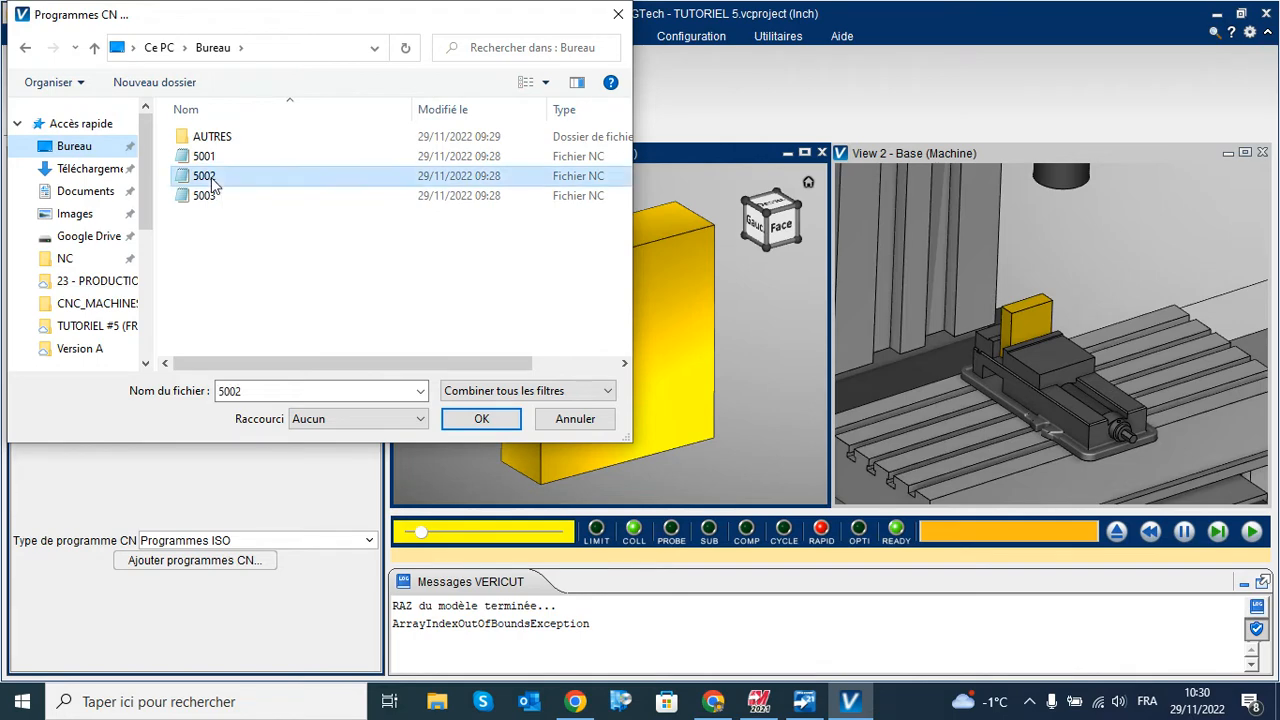
{"action": "left_click", "coordinate": [482, 420]}
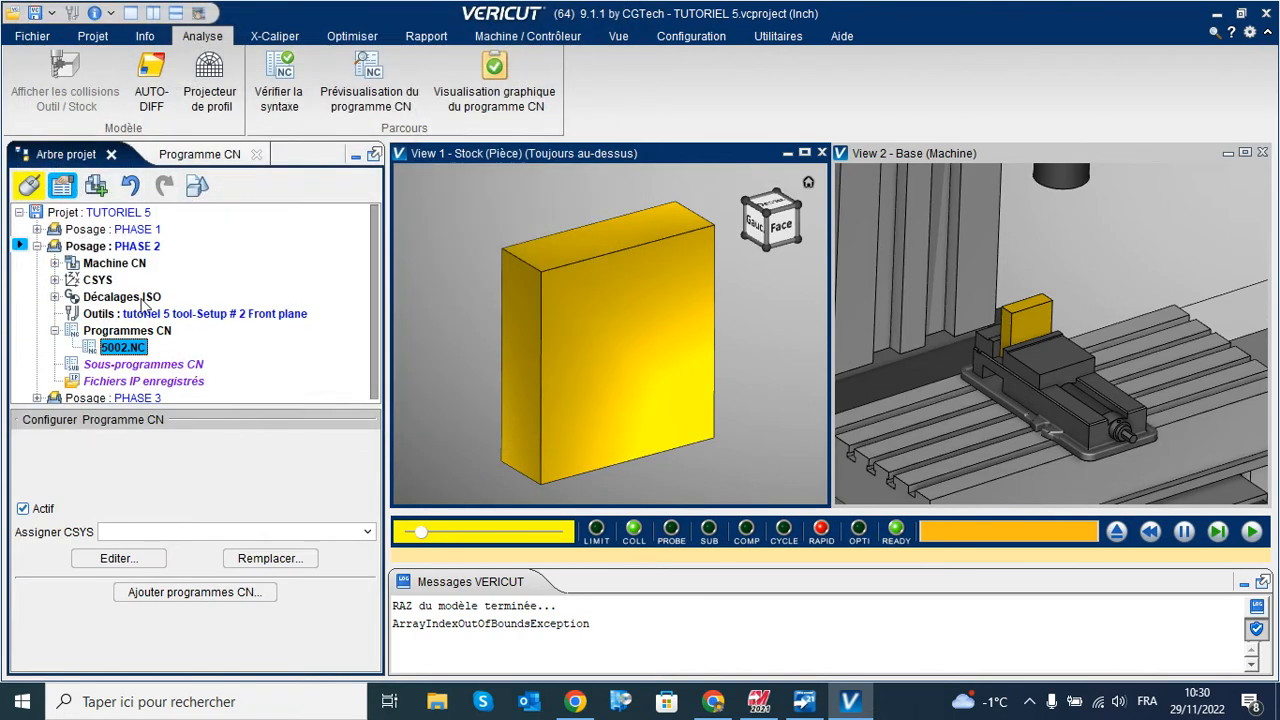
{"action": "left_click", "coordinate": [37, 247]}
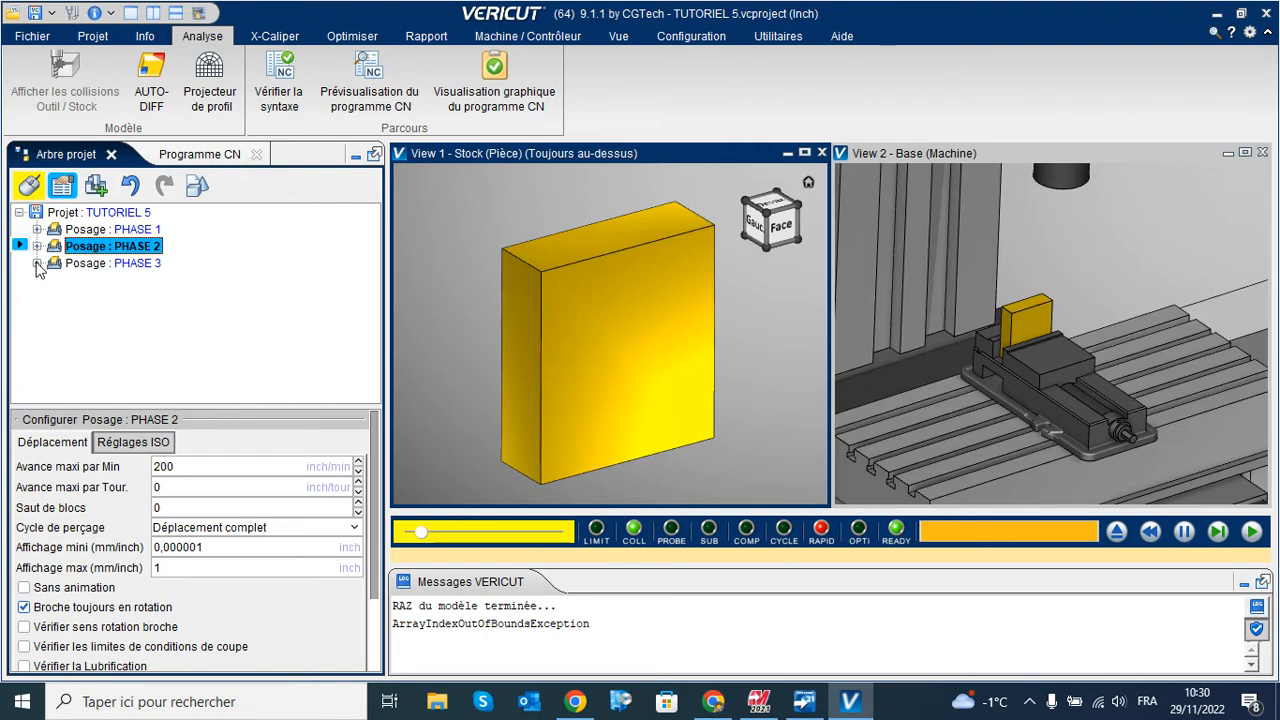
Step: Add the NC program 5003 from the Bureau folder to the PHASE 3 setup
{"action": "left_click", "coordinate": [37, 263]}
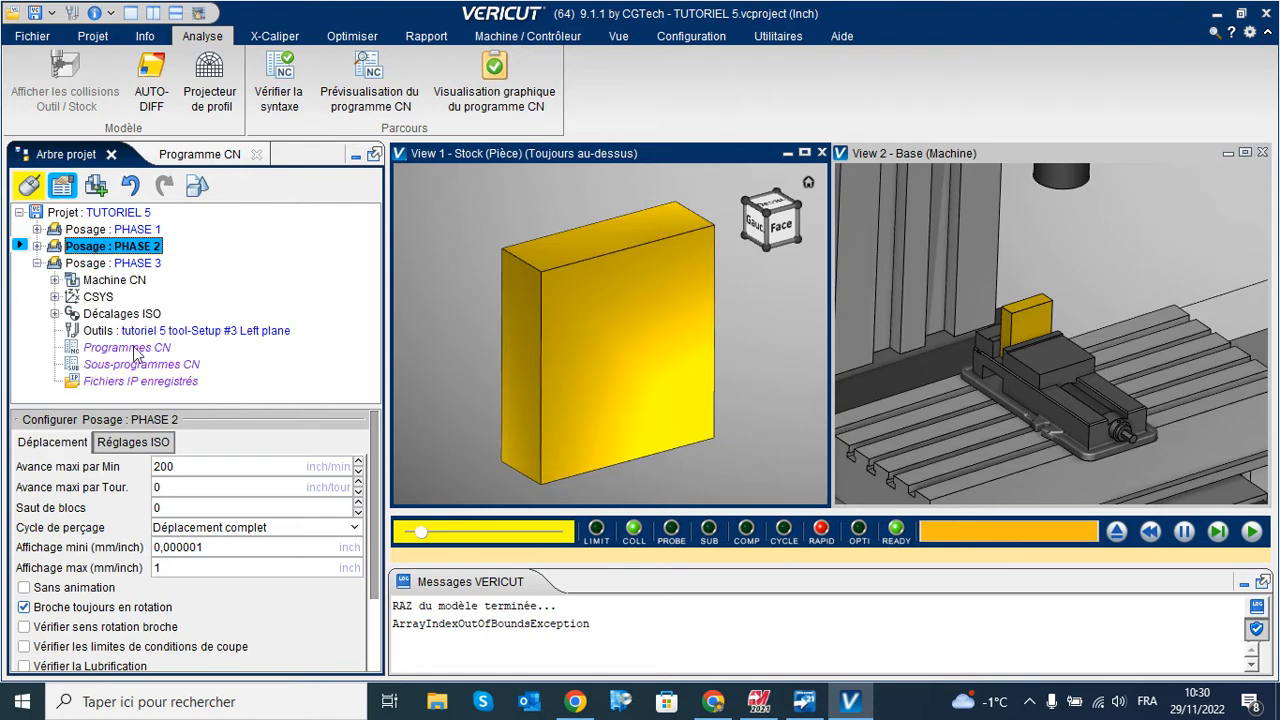
{"action": "double_click", "coordinate": [130, 348]}
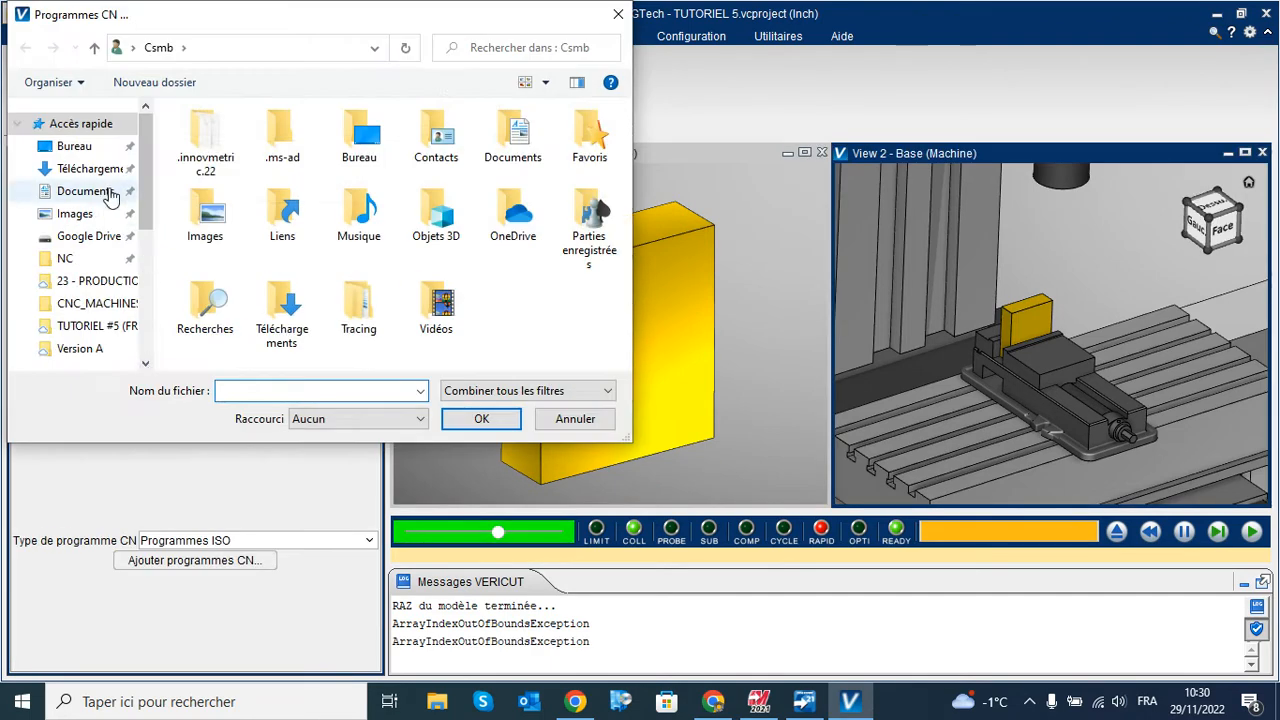
{"action": "left_click", "coordinate": [74, 146]}
{"action": "left_click", "coordinate": [215, 198]}
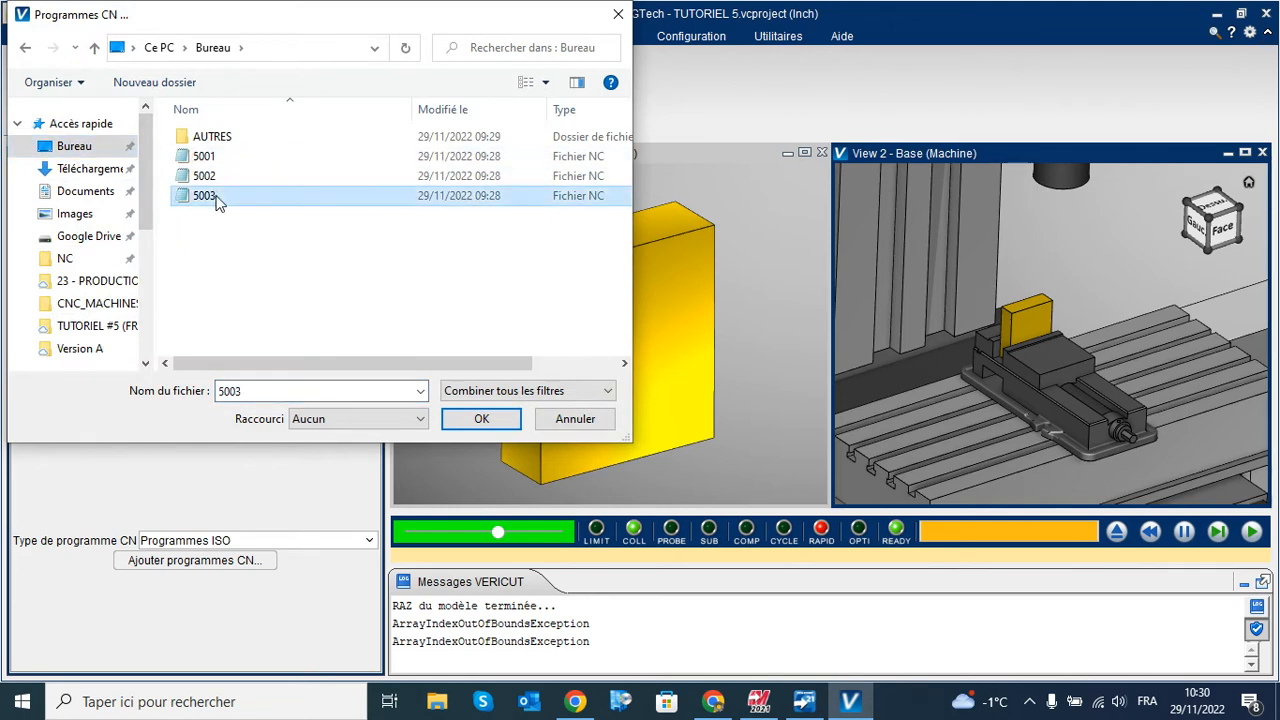
{"action": "left_click", "coordinate": [484, 420]}
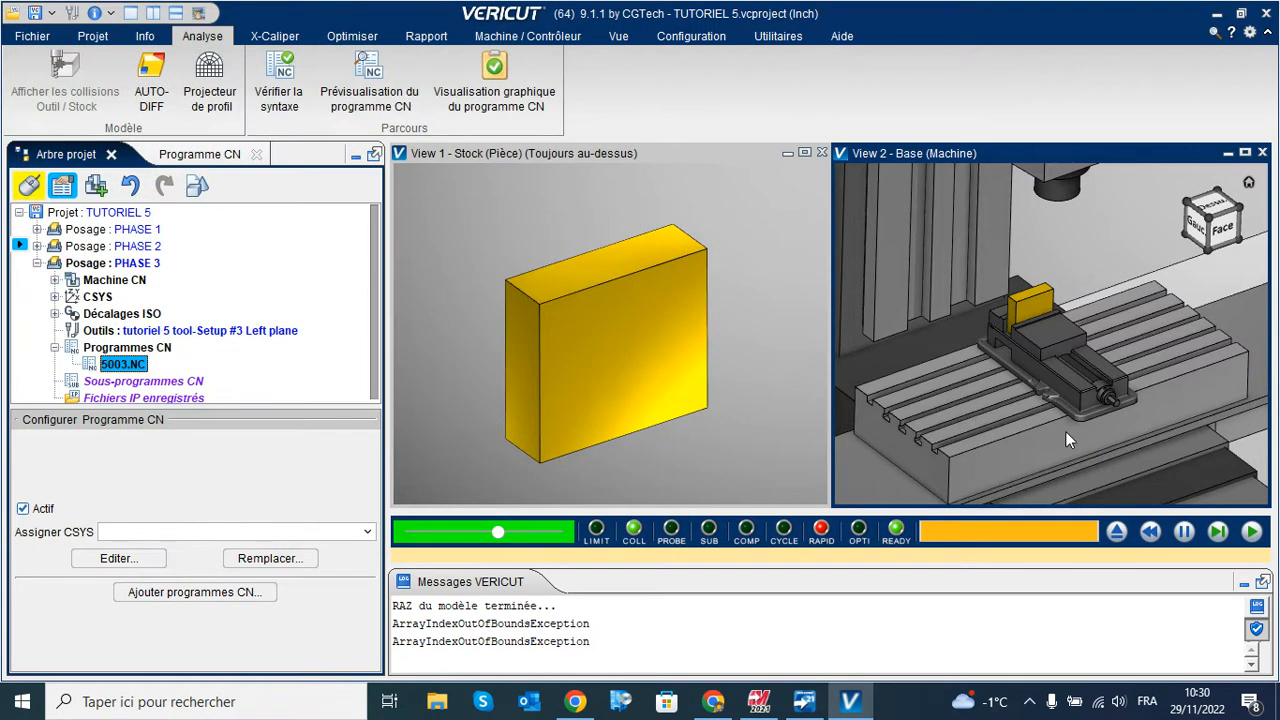
Step: Simulate PHASE 1 from a reset model and compare the machined stock with the design using AUTO-DIFF
{"action": "left_click", "coordinate": [1117, 533]}
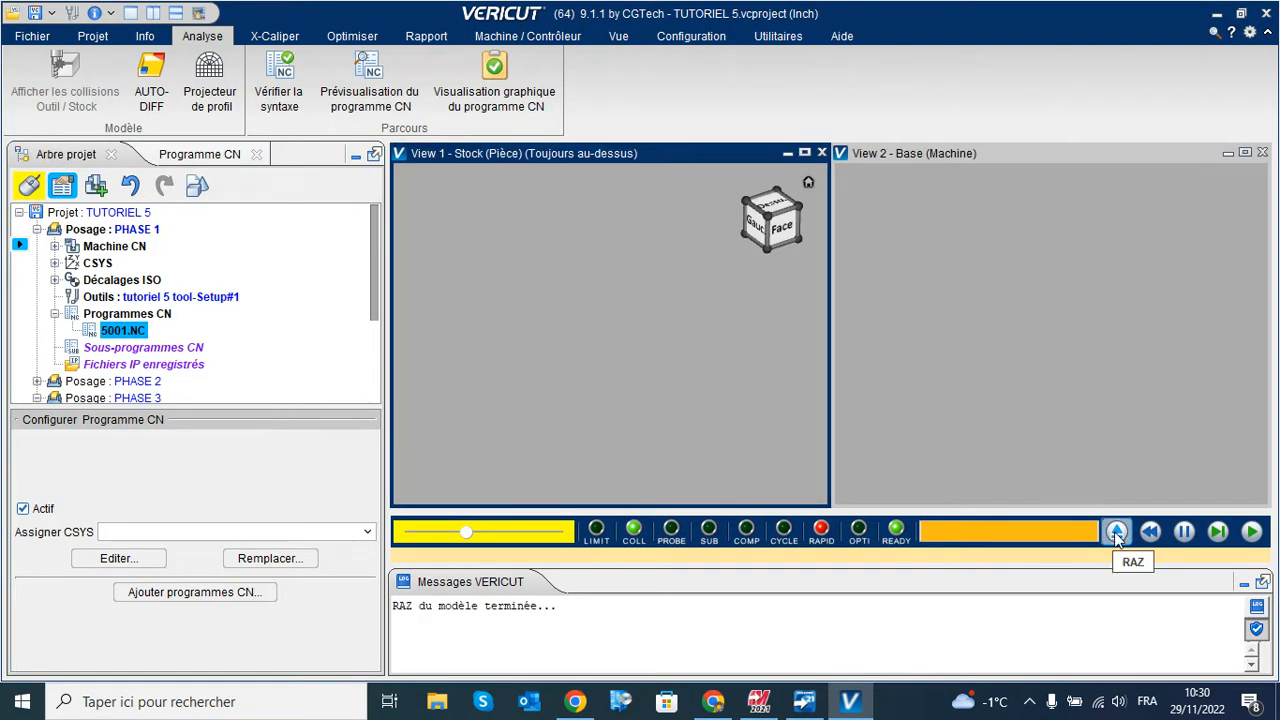
{"action": "left_click", "coordinate": [1254, 533]}
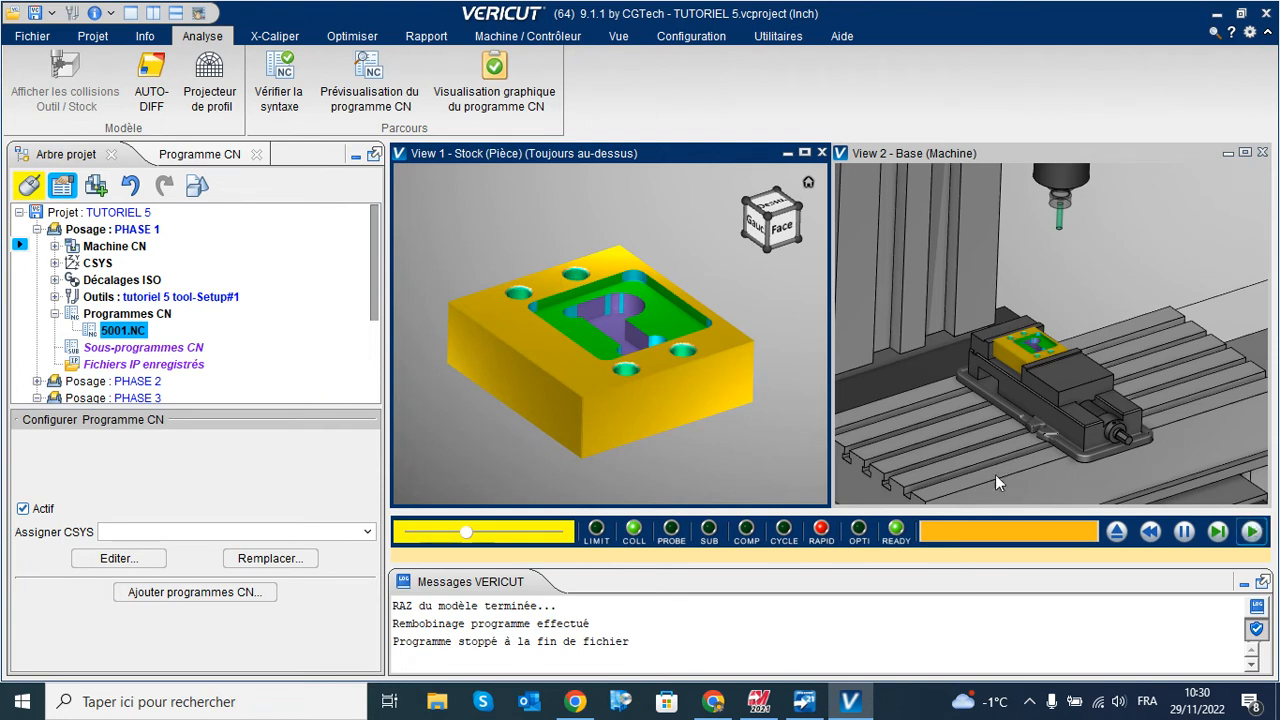
{"action": "left_click", "coordinate": [152, 80]}
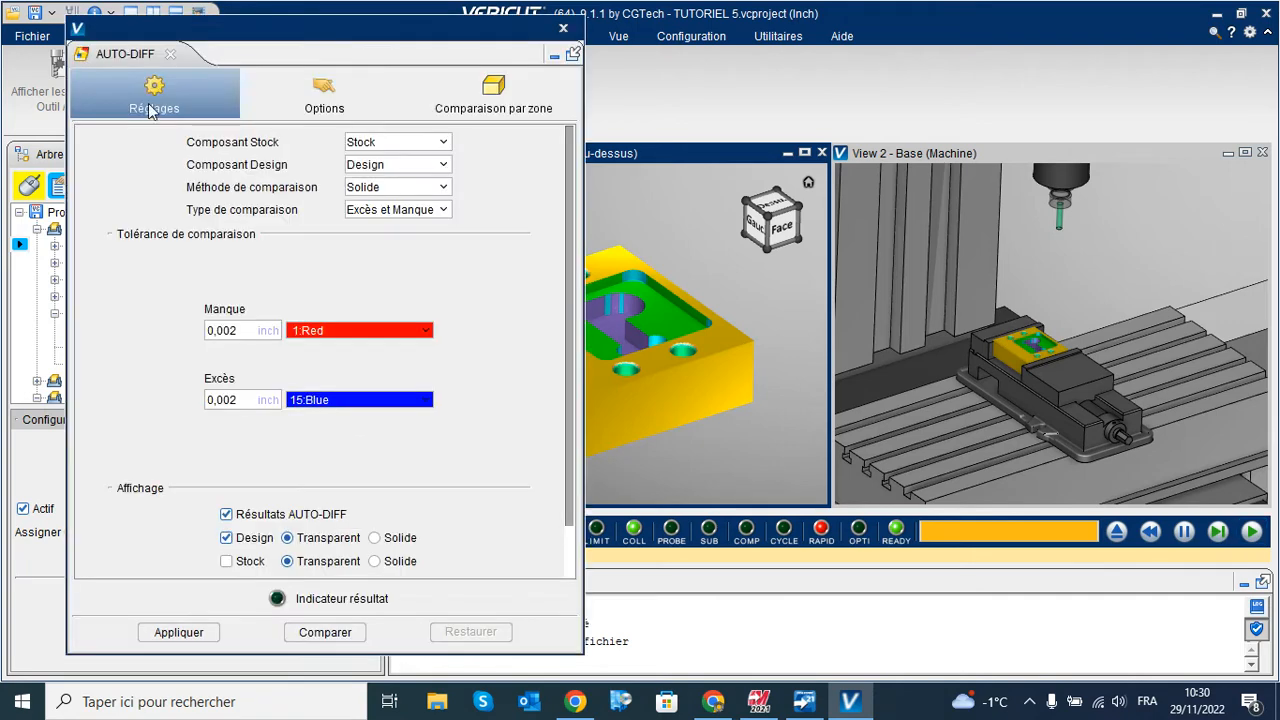
{"action": "left_click", "coordinate": [325, 632]}
{"action": "left_click_drag", "start_coordinate": [505, 35], "coordinate": [324, 48]}
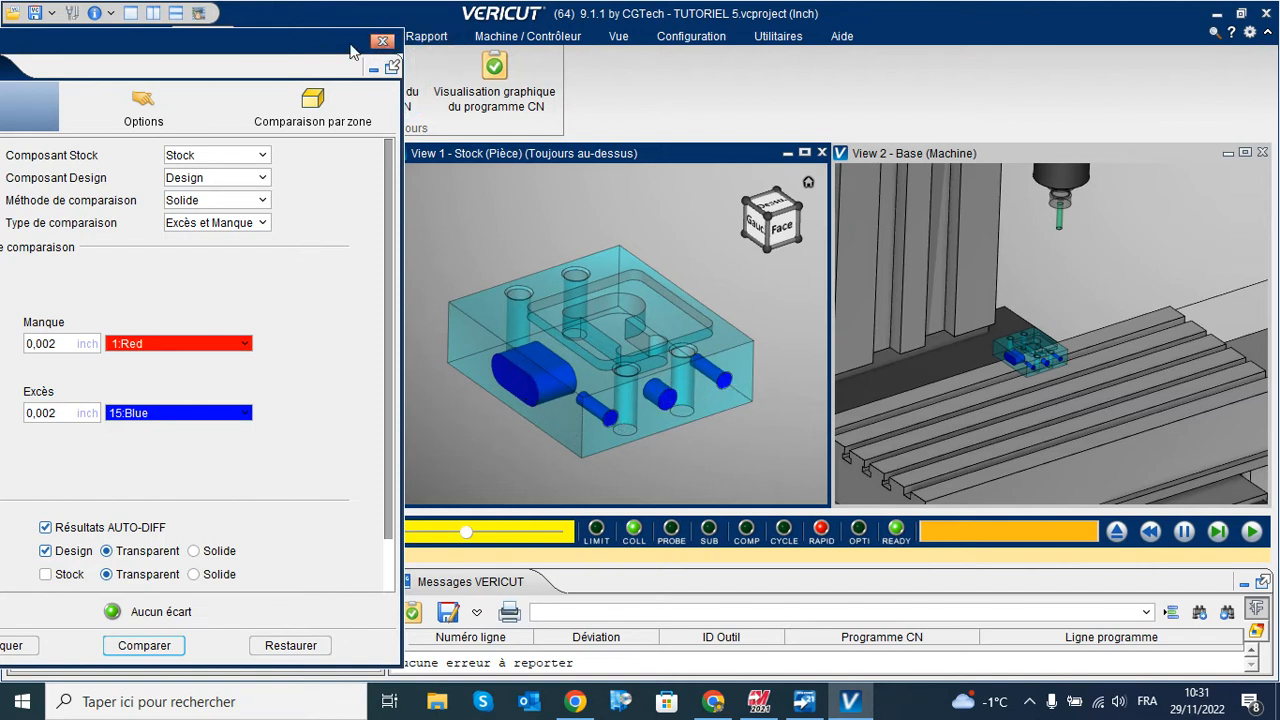
{"action": "left_click_drag", "start_coordinate": [350, 45], "coordinate": [519, 24]}
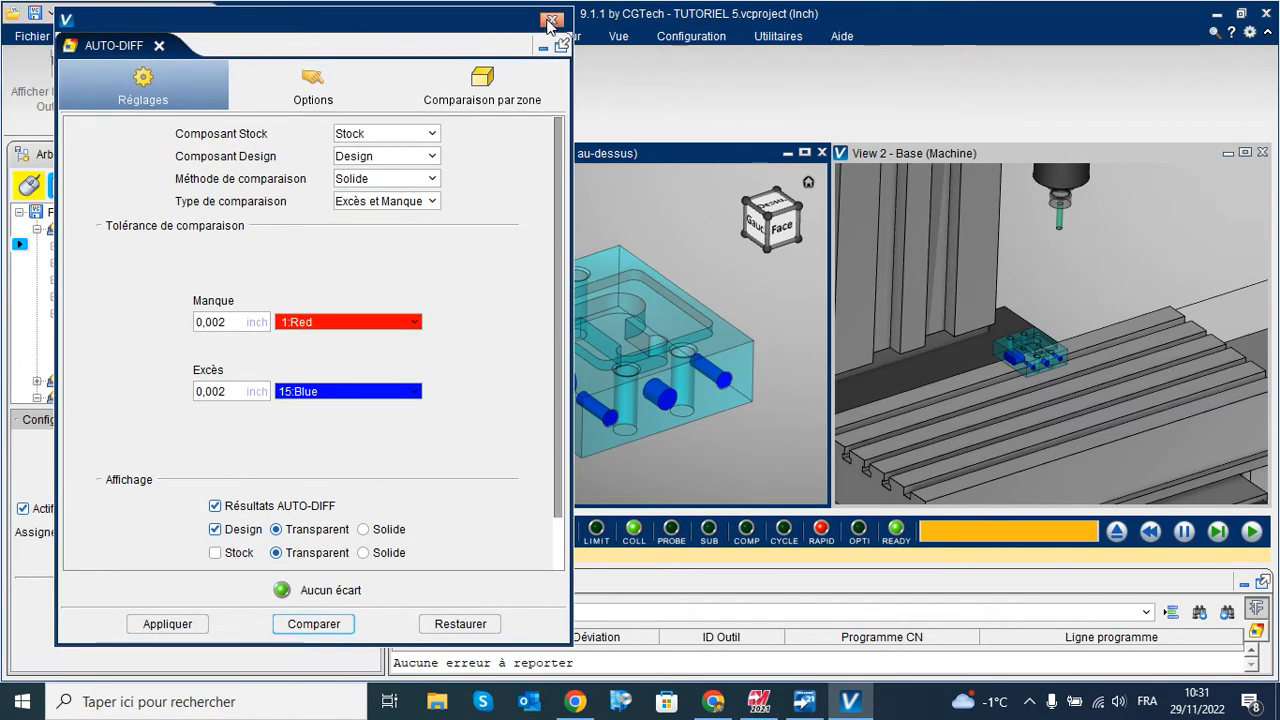
{"action": "left_click", "coordinate": [550, 21]}
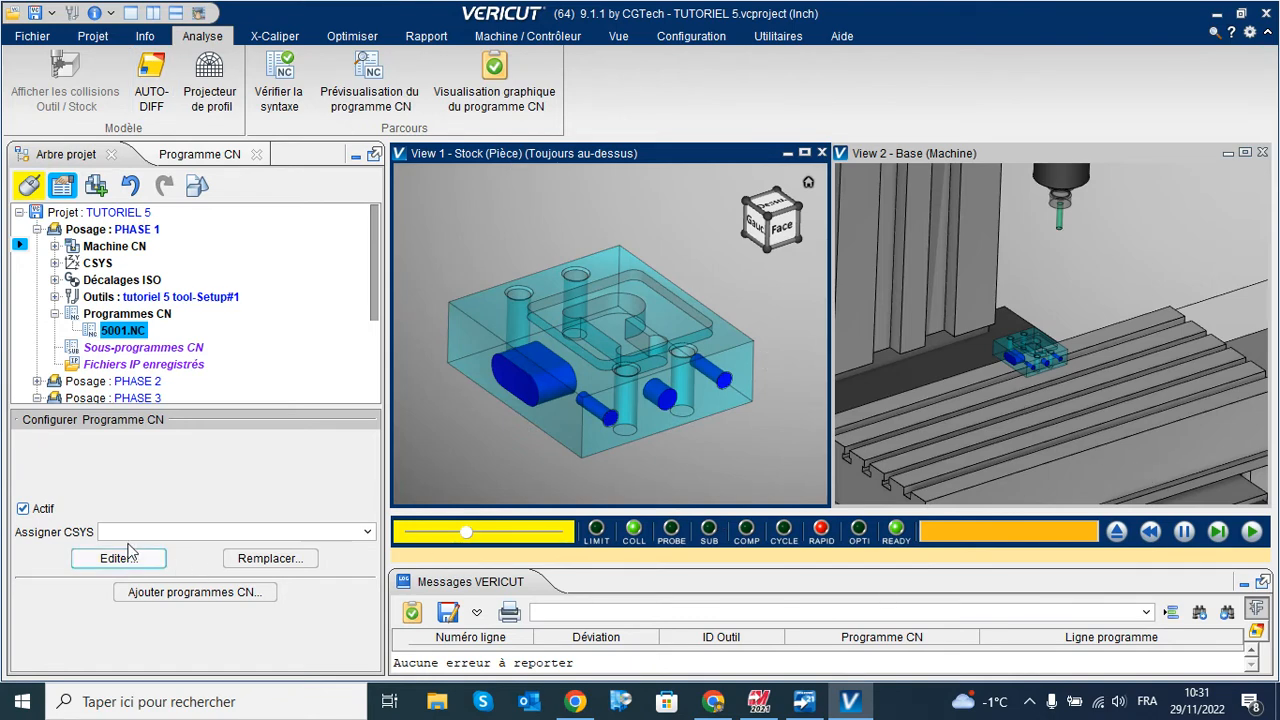
Step: Advance to PHASE 2, run its simulation to the end and compare the machined stock with the design using AUTO-DIFF
{"action": "left_click", "coordinate": [1218, 532]}
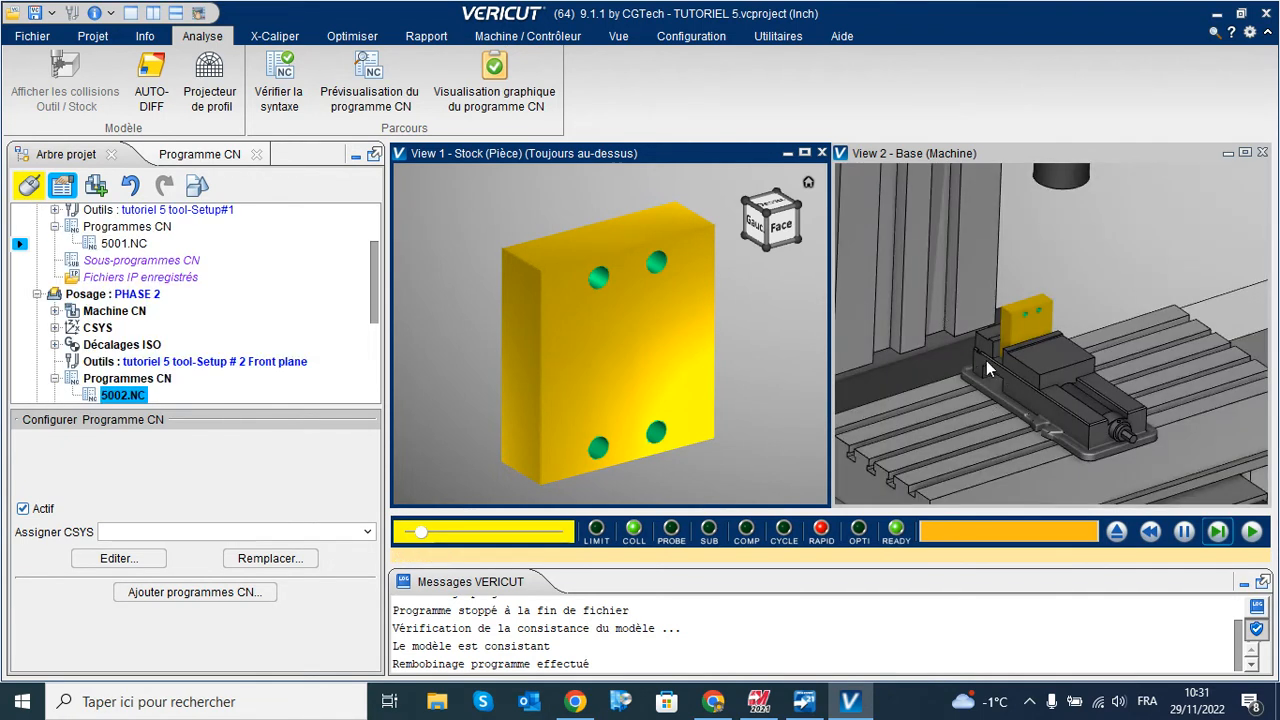
{"action": "left_click", "coordinate": [1253, 533]}
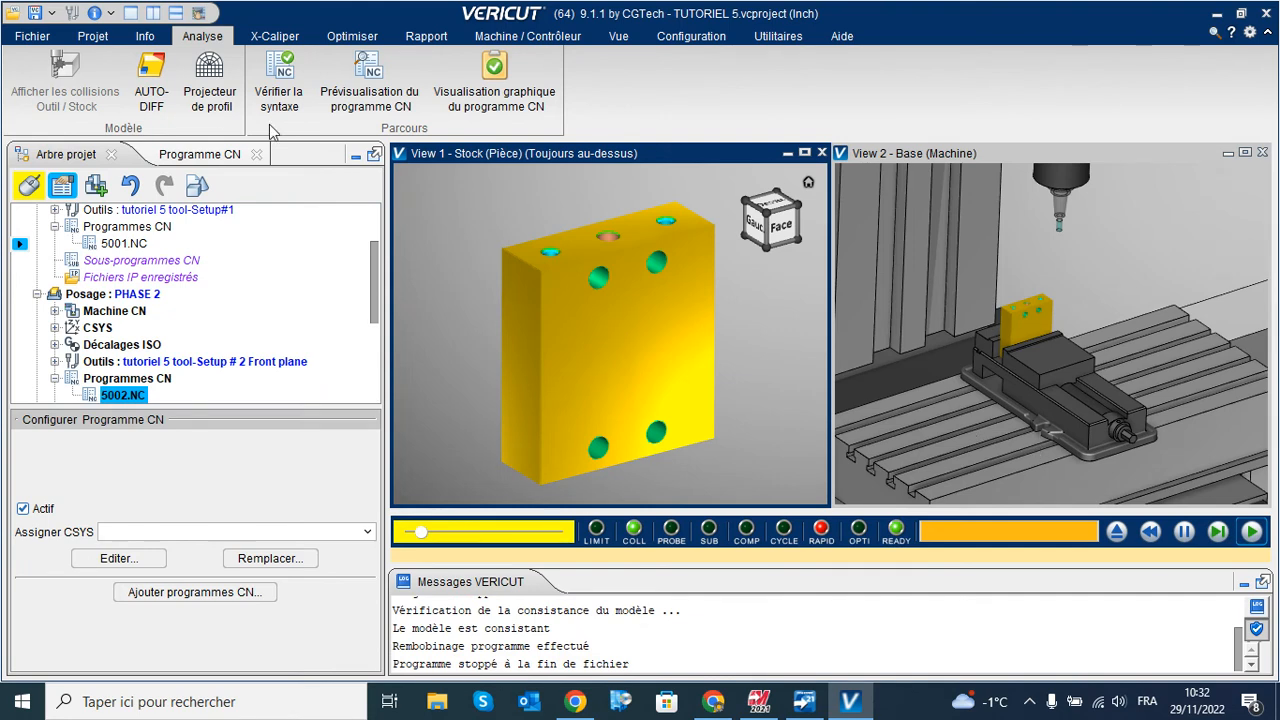
{"action": "left_click", "coordinate": [151, 88]}
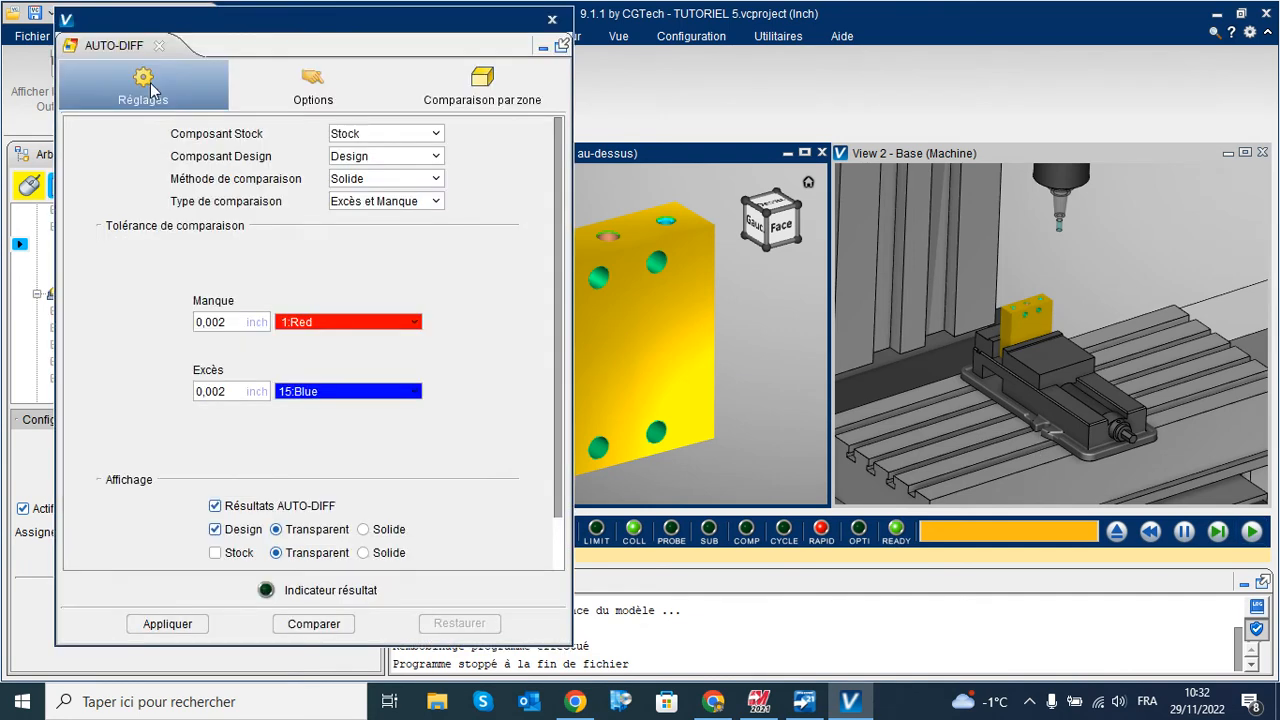
{"action": "left_click", "coordinate": [328, 624]}
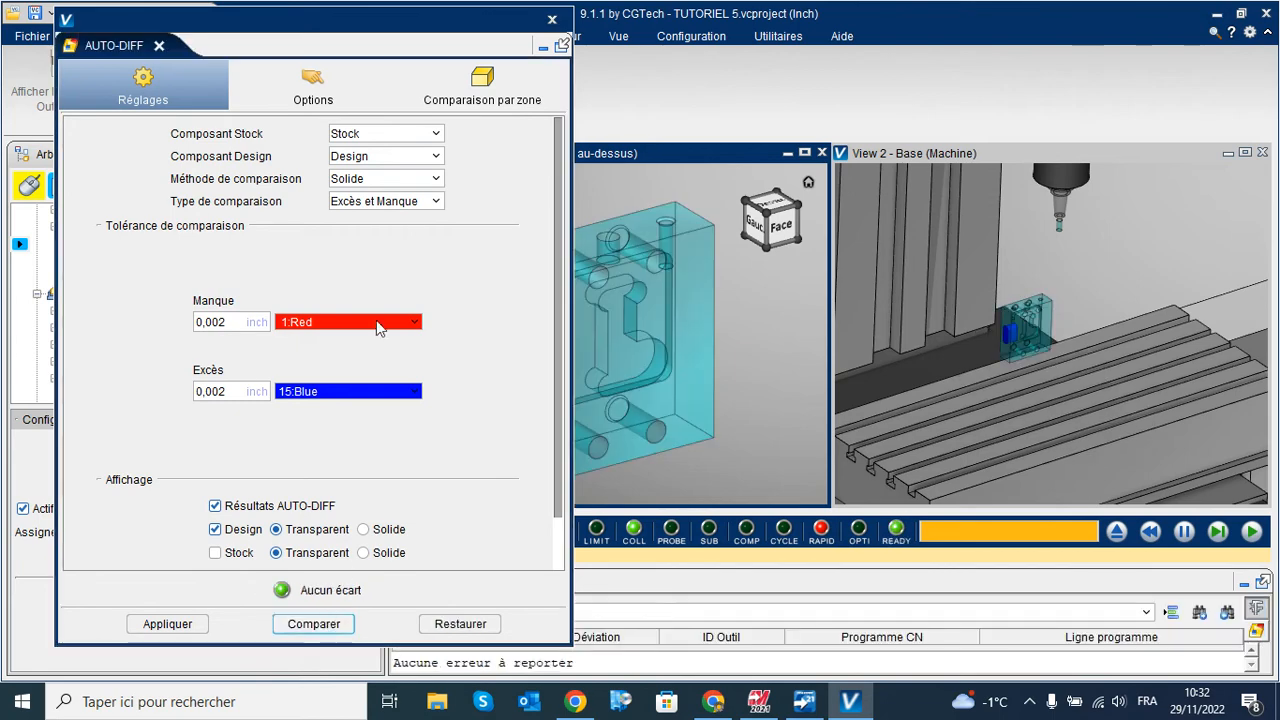
{"action": "left_click_drag", "start_coordinate": [432, 25], "coordinate": [265, 56]}
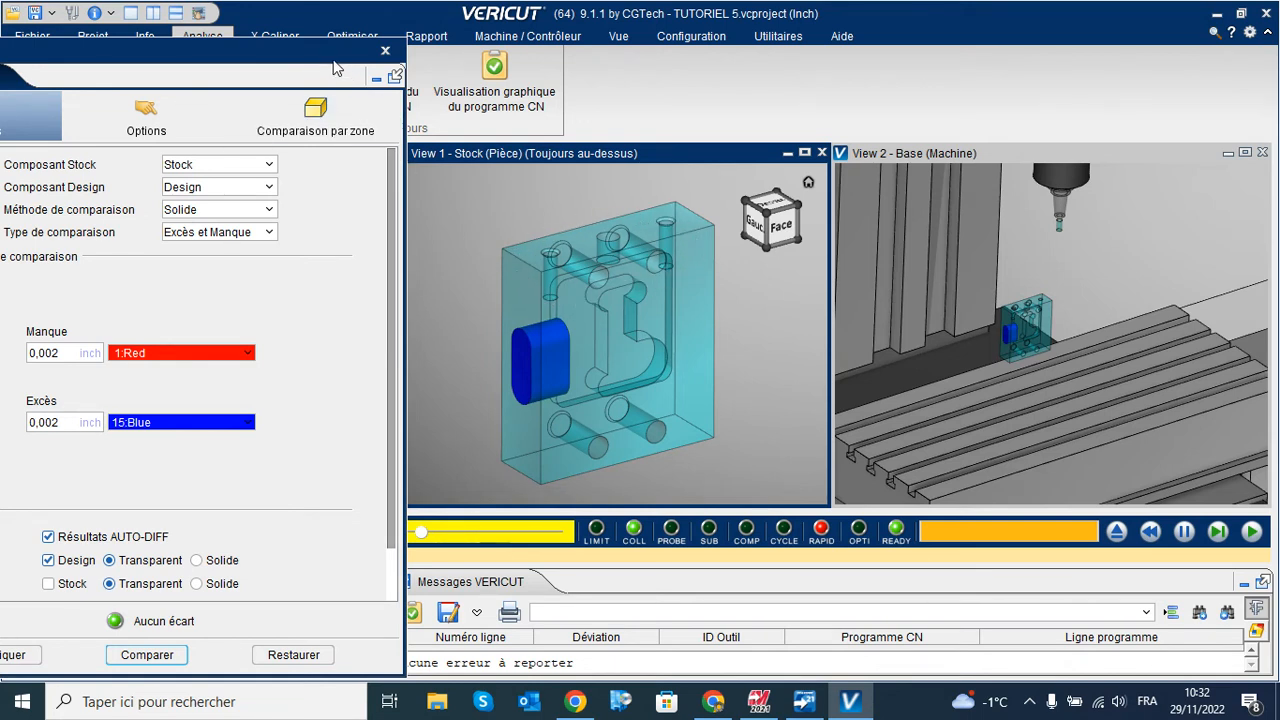
{"action": "left_click_drag", "start_coordinate": [328, 61], "coordinate": [518, 42]}
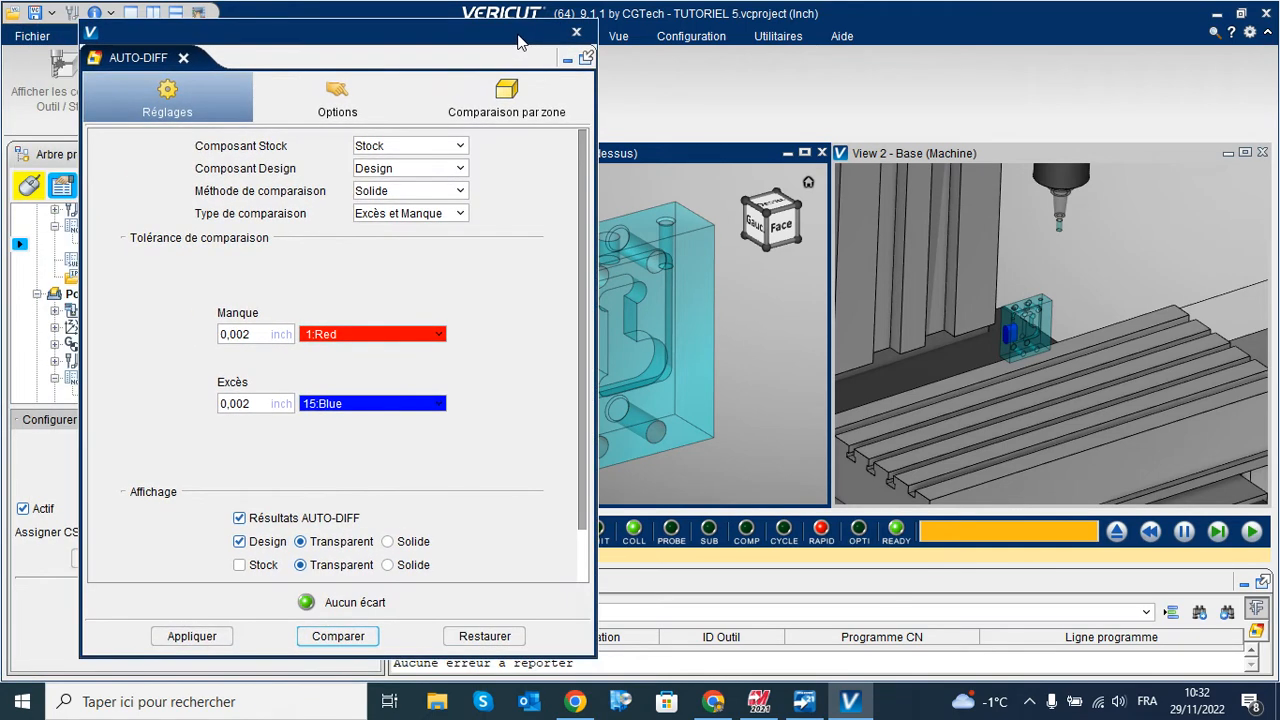
{"action": "left_click", "coordinate": [576, 35]}
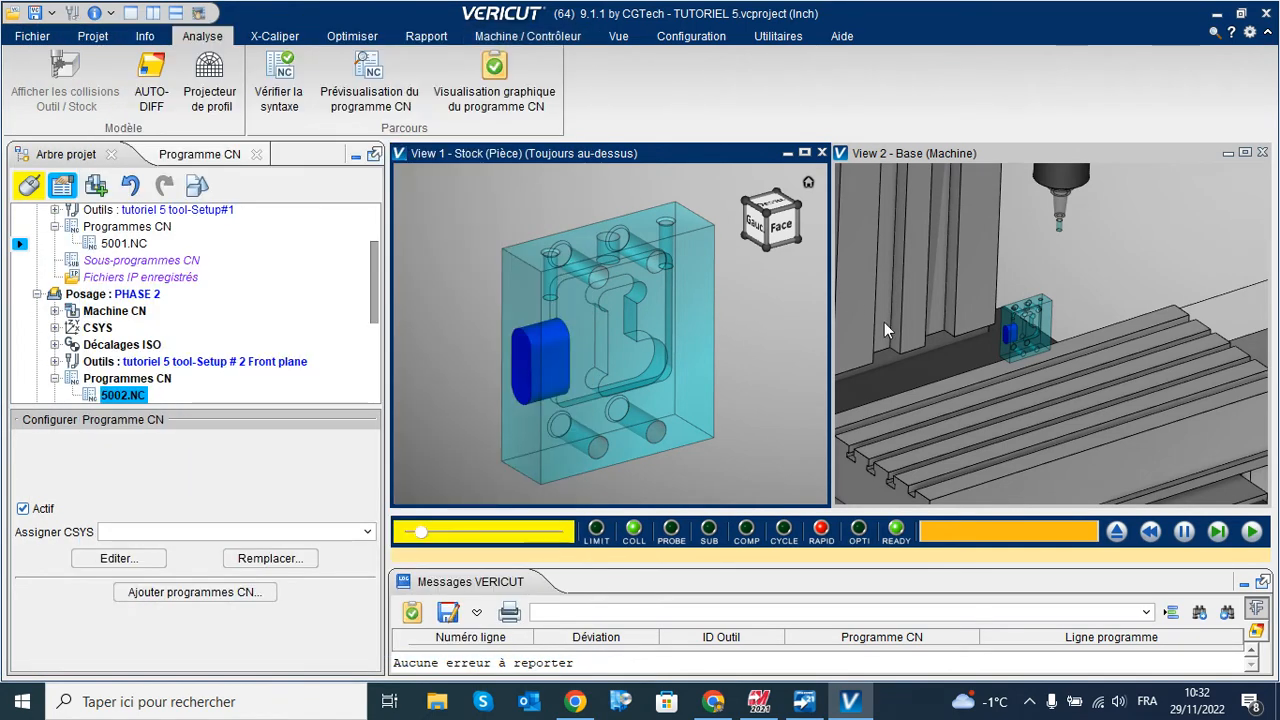
Step: Advance to PHASE 3, run its simulation to the end and compare the machined stock with the design using AUTO-DIFF
{"action": "left_click", "coordinate": [1218, 532]}
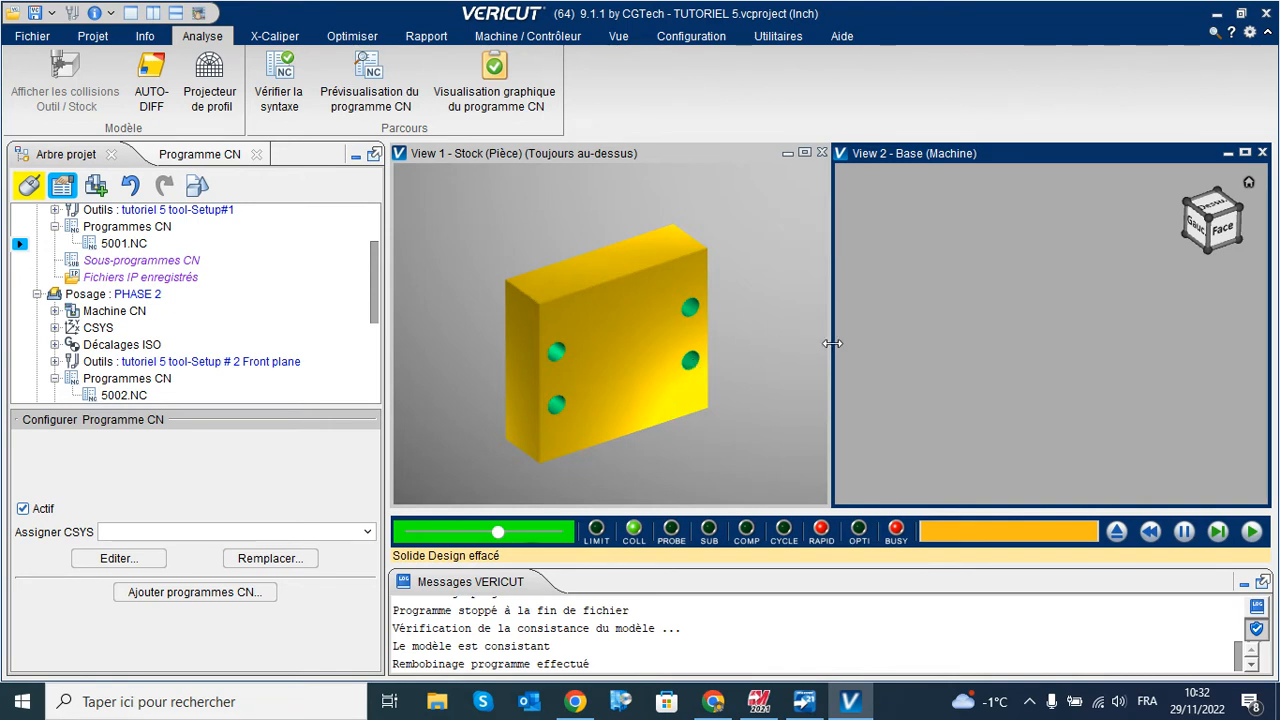
{"action": "left_click", "coordinate": [1252, 532]}
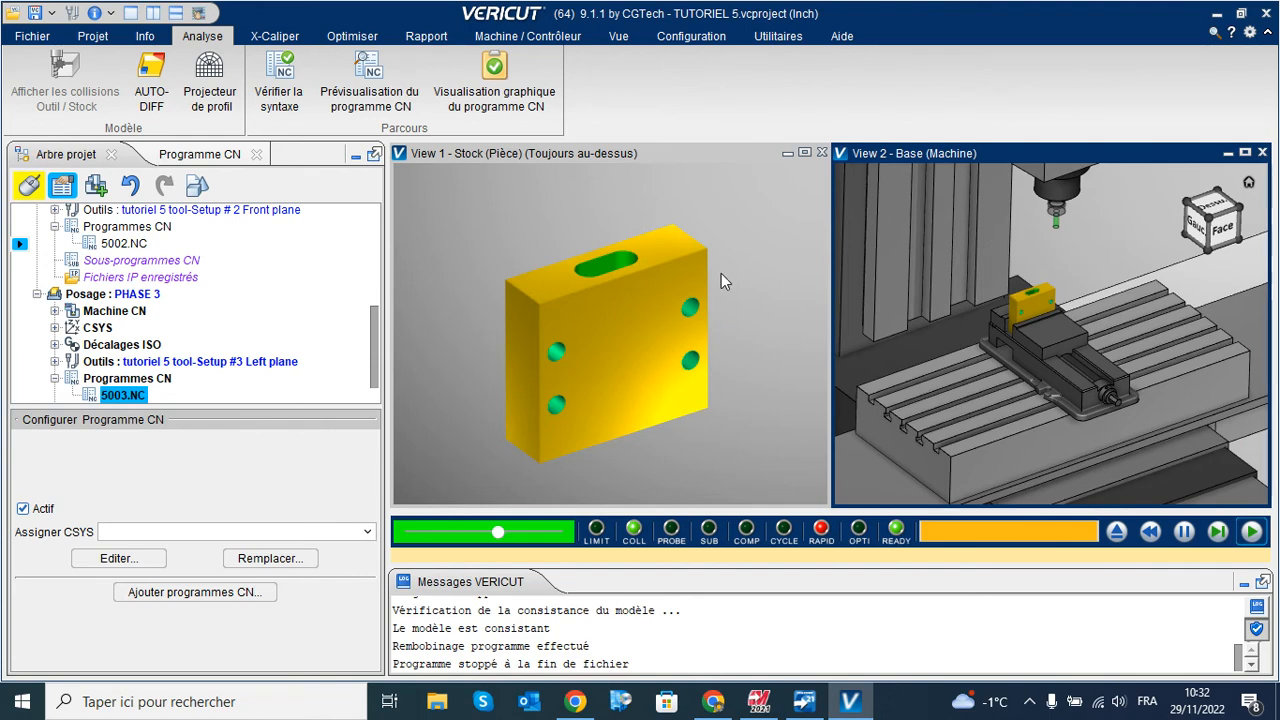
{"action": "left_click", "coordinate": [152, 75]}
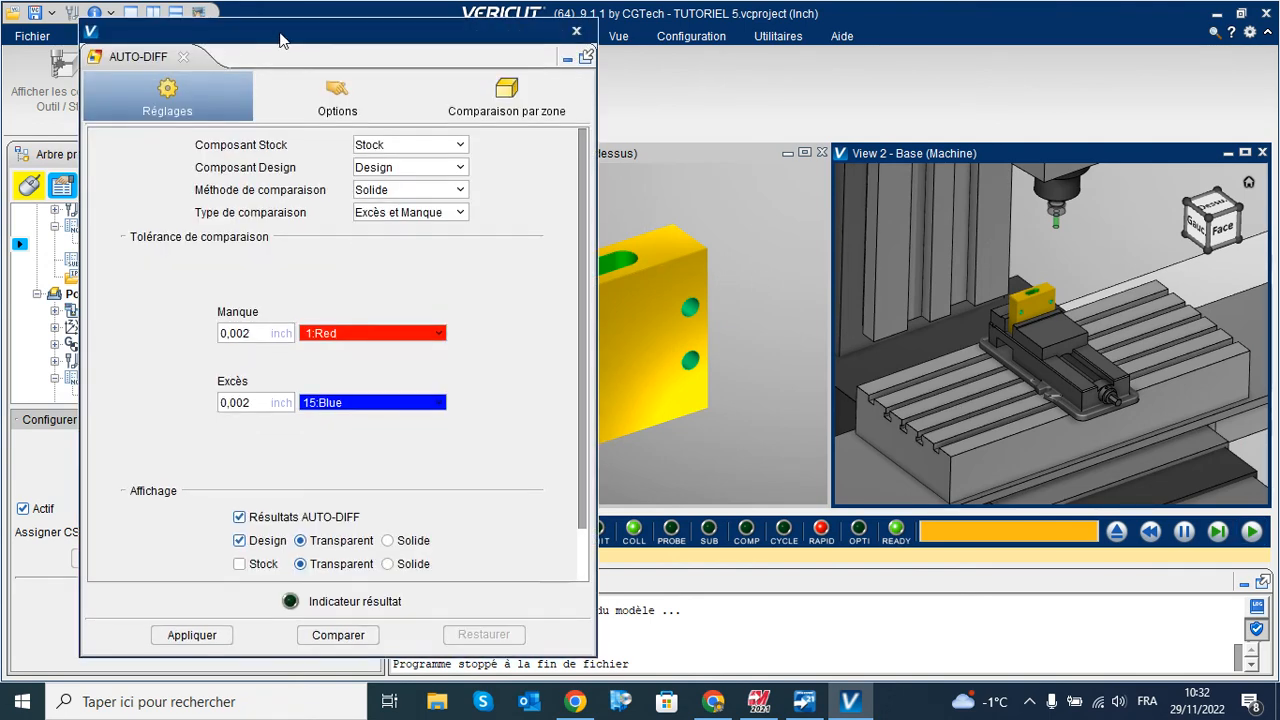
{"action": "left_click_drag", "start_coordinate": [280, 40], "coordinate": [206, 29]}
{"action": "left_click", "coordinate": [264, 623]}
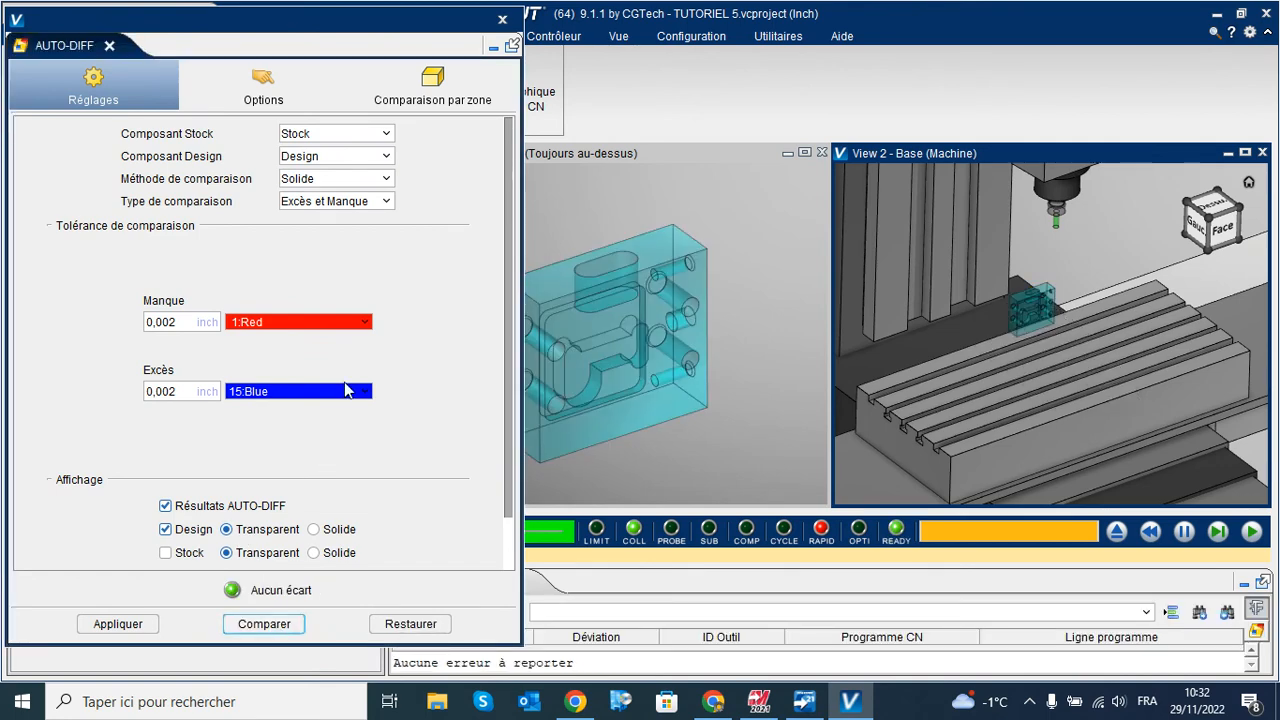
{"action": "left_click_drag", "start_coordinate": [401, 40], "coordinate": [370, 60]}
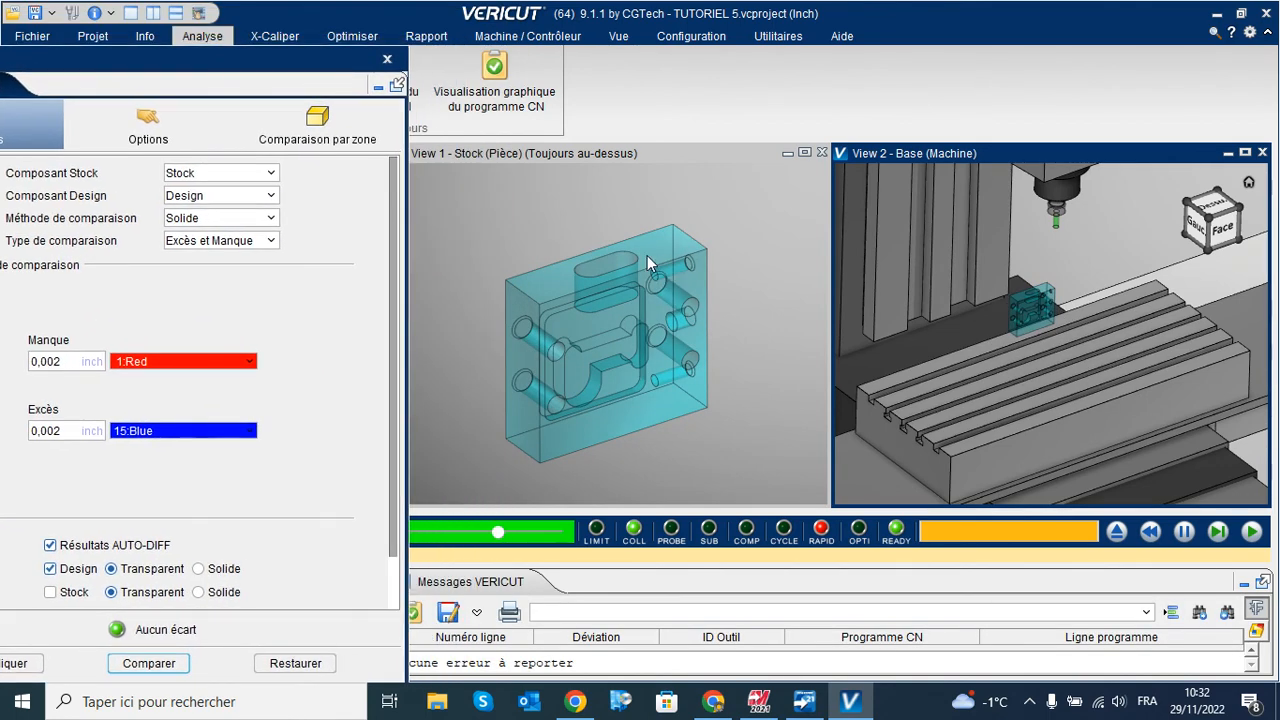